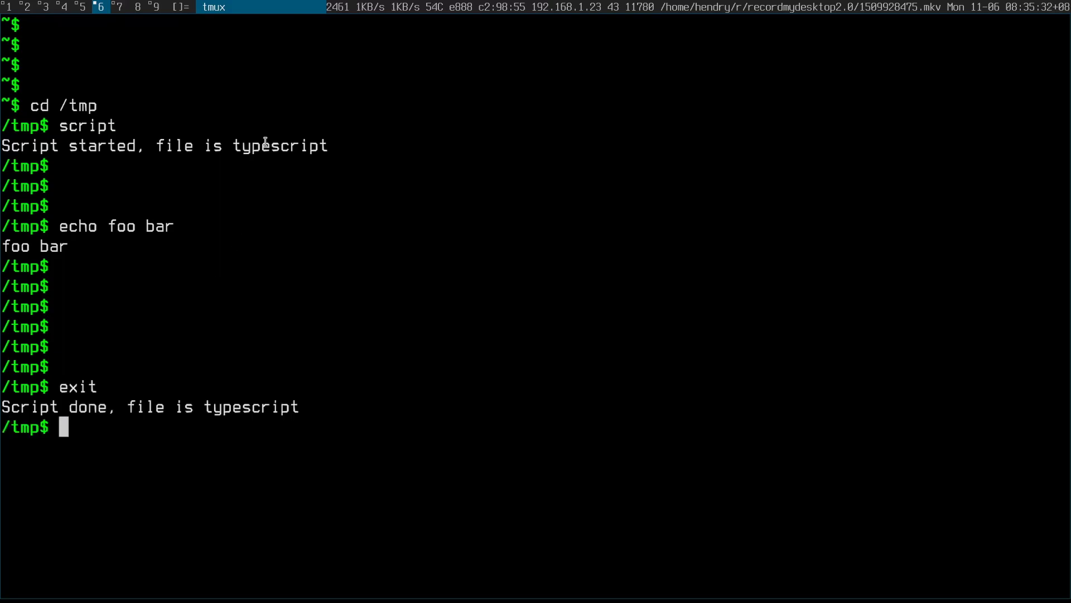
Step: Open the recorded /tmp/typescript session file in Vim
middle_click(265, 144)
key("Return")
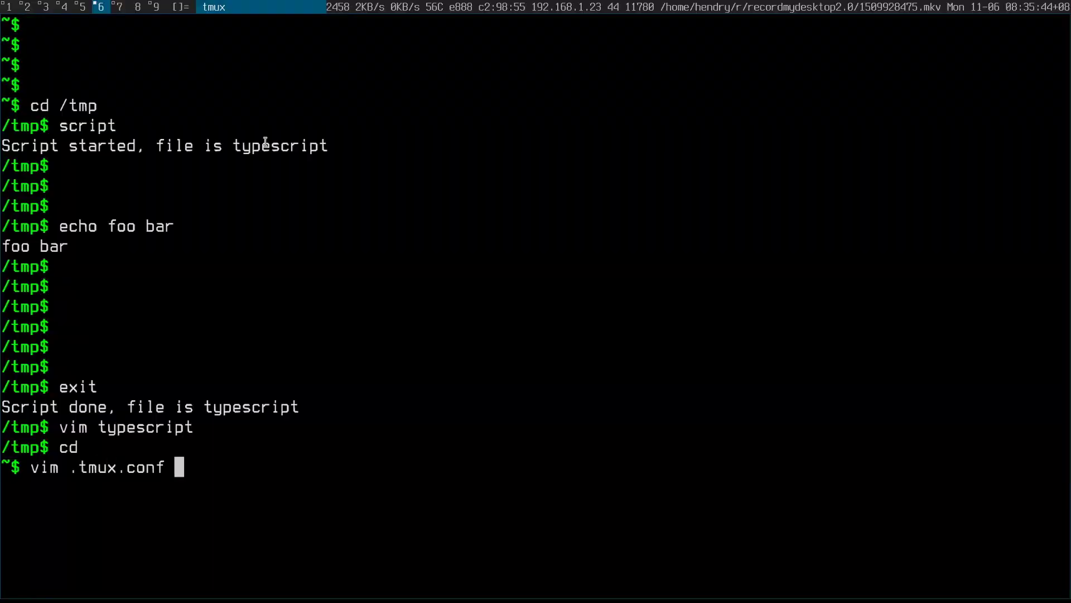
Step: Open .tmux.conf and review the bind-key p capture-pane save-history line
key("Return")
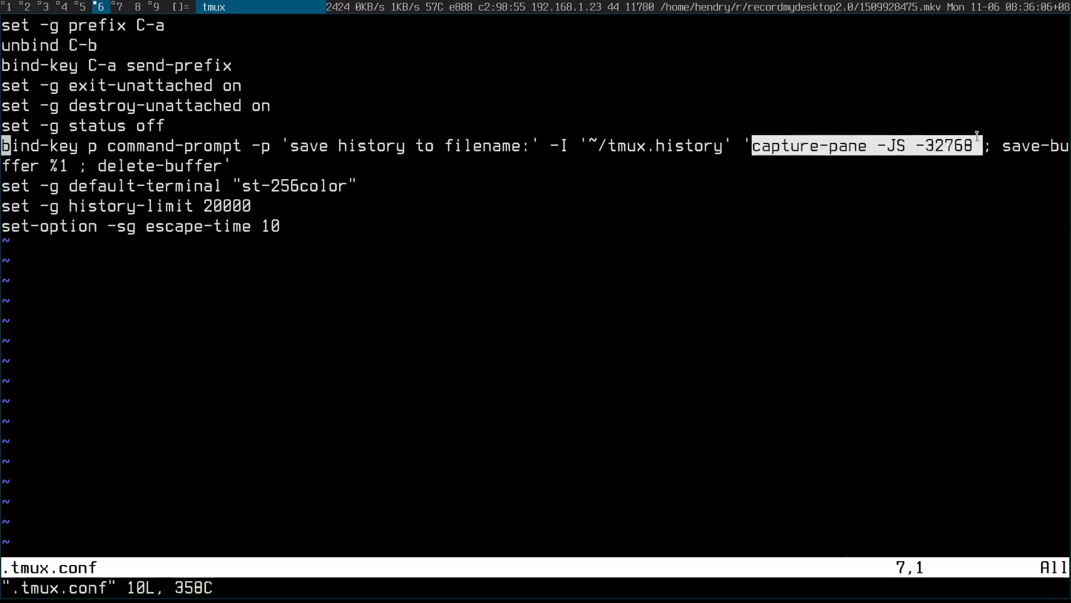
left_click(181, 134)
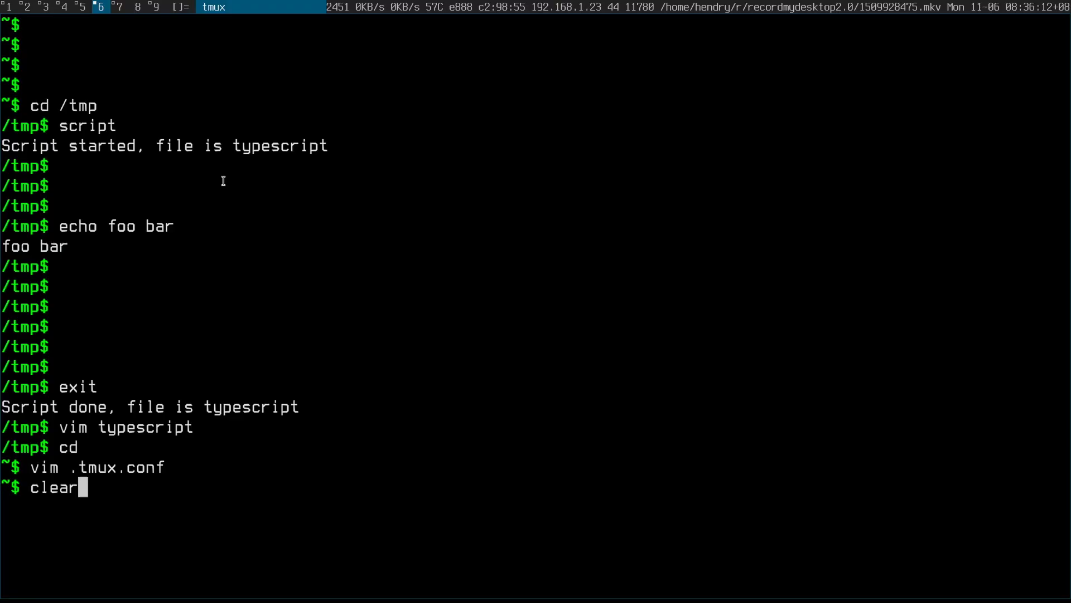
Step: Clear the screen and save the pane history to /tmp/mylog.txt
key("Return")
type("/tmp/mylog.")
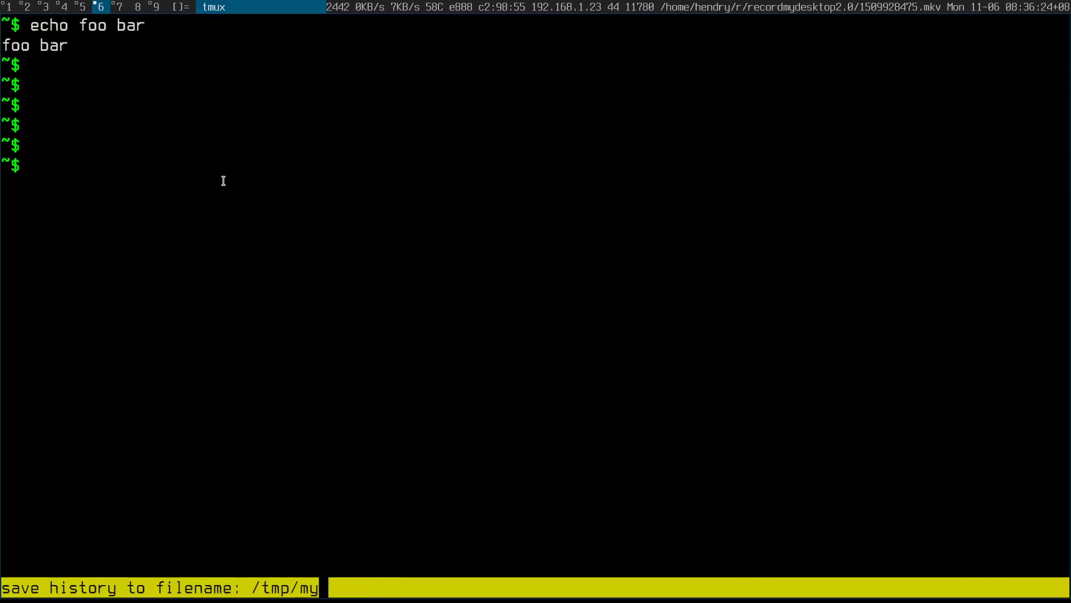
type("txt")
key("Return")
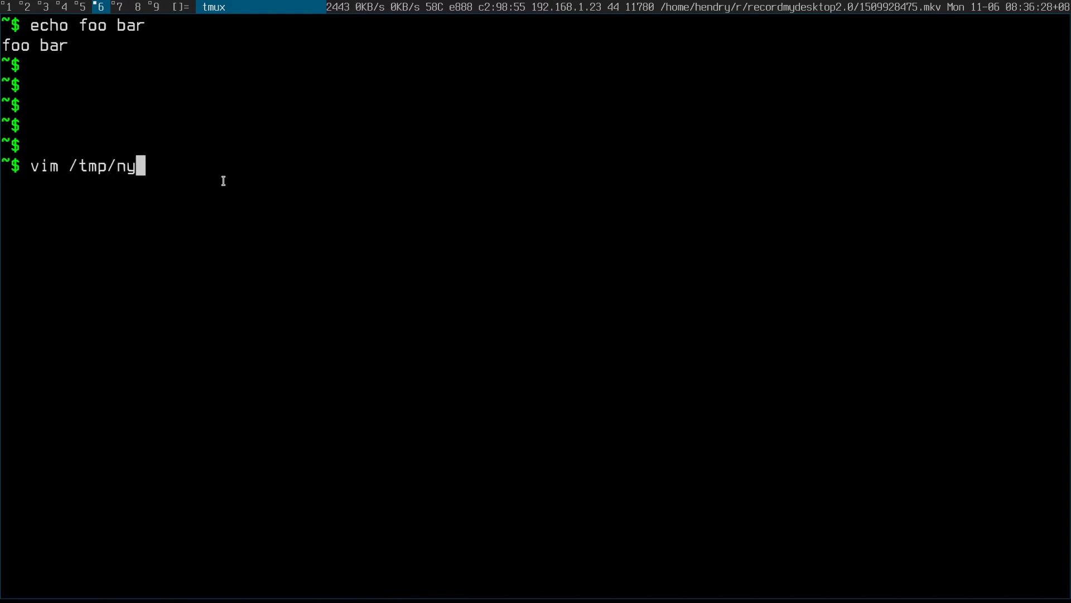
Step: Open /tmp/mylog.txt in Vim and delete the older session lines through 'vim typescript'
key("Return")
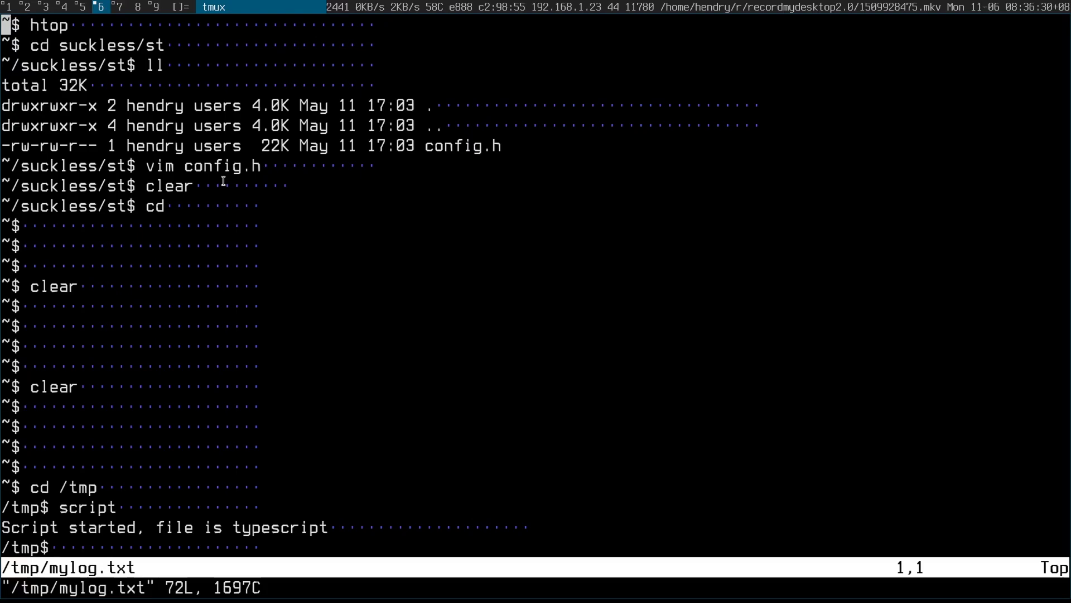
key("v")
key("j")
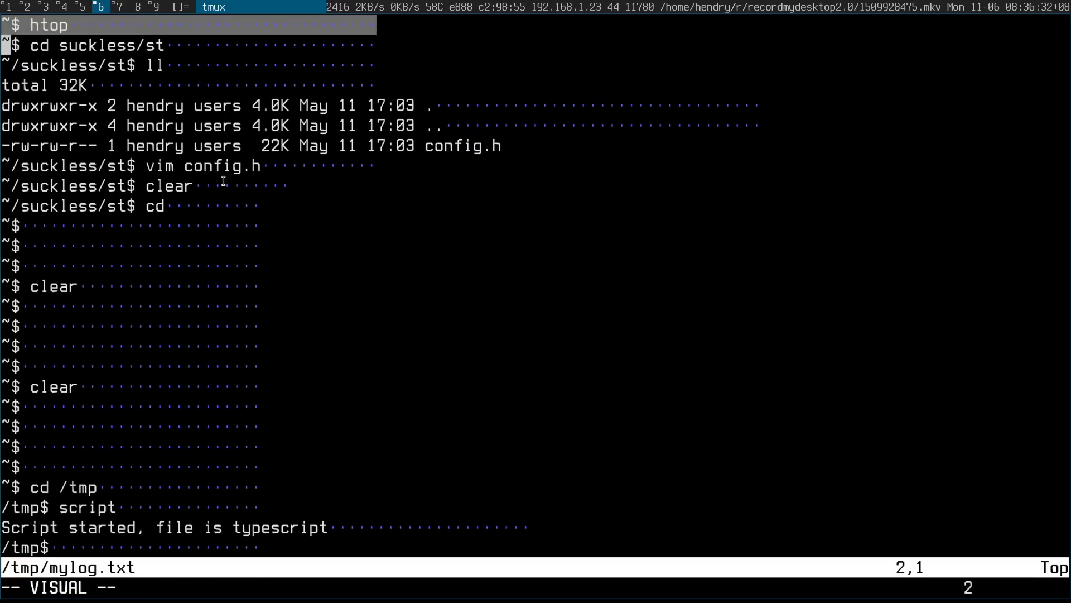
key("j")
key("j")
key("j")
key("j")
key("j")
key("j")
key("j")
key("j")
key("j")
key("j")
key("j")
key("j")
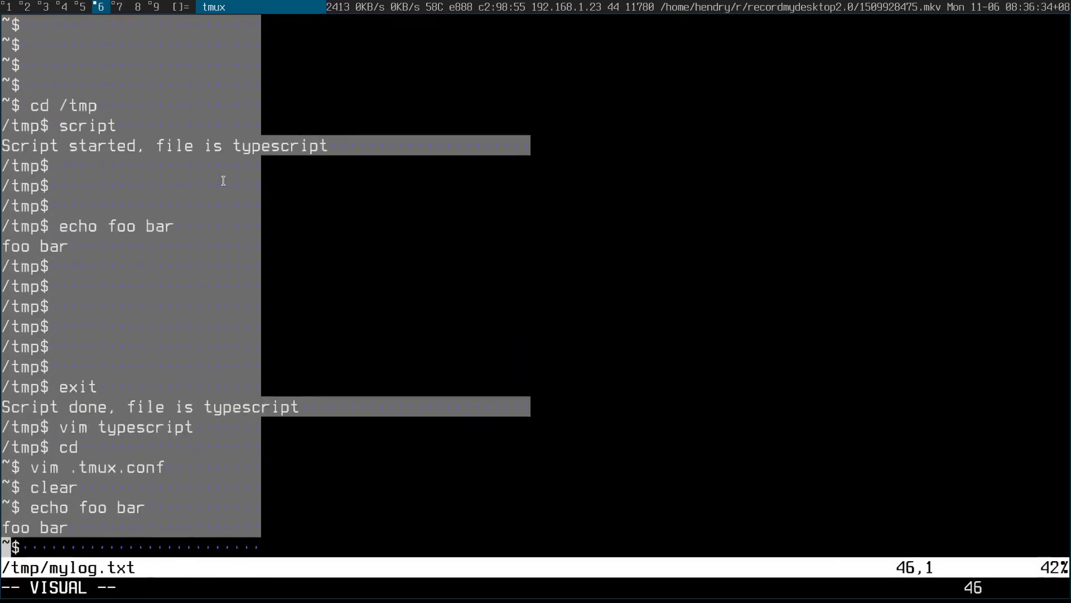
key("j")
key("j")
key("j")
key("k")
key("k")
key("k")
key("k")
key("k")
key("k")
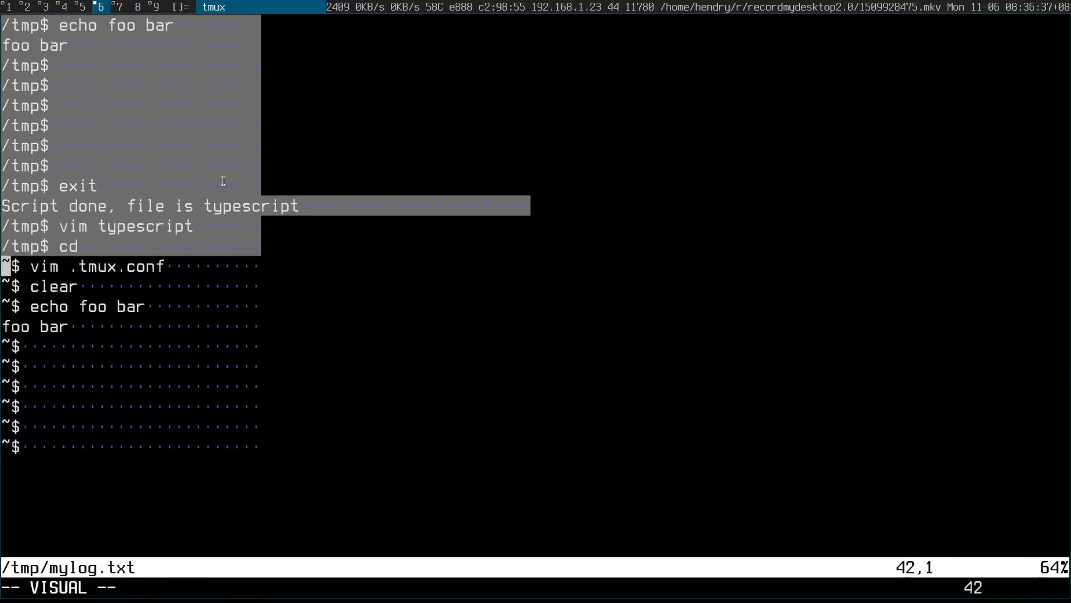
key("k")
key("j")
key("k")
key("k")
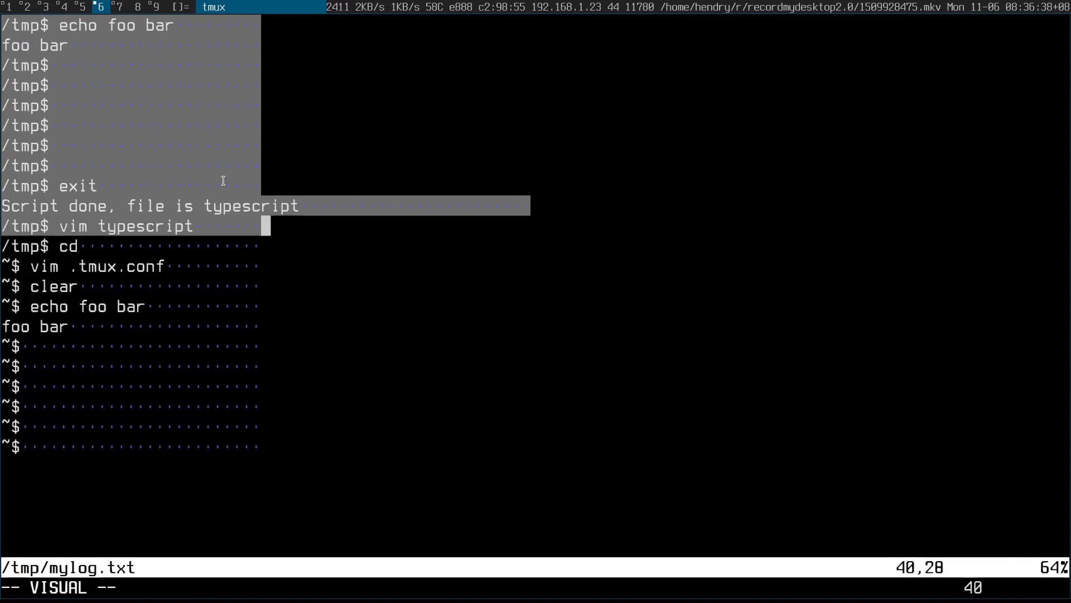
key("j")
key("d")
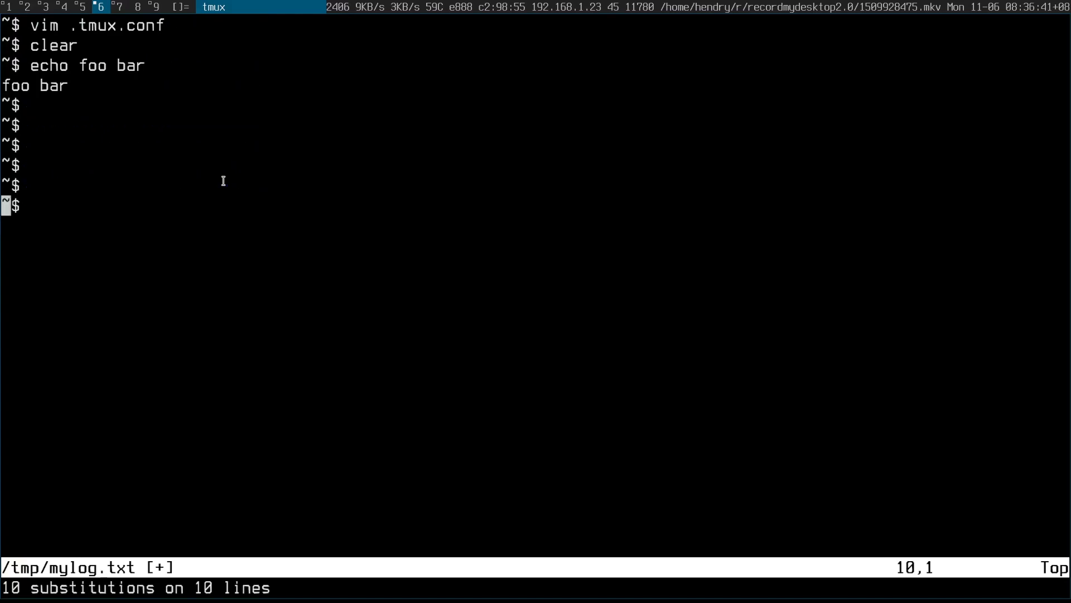